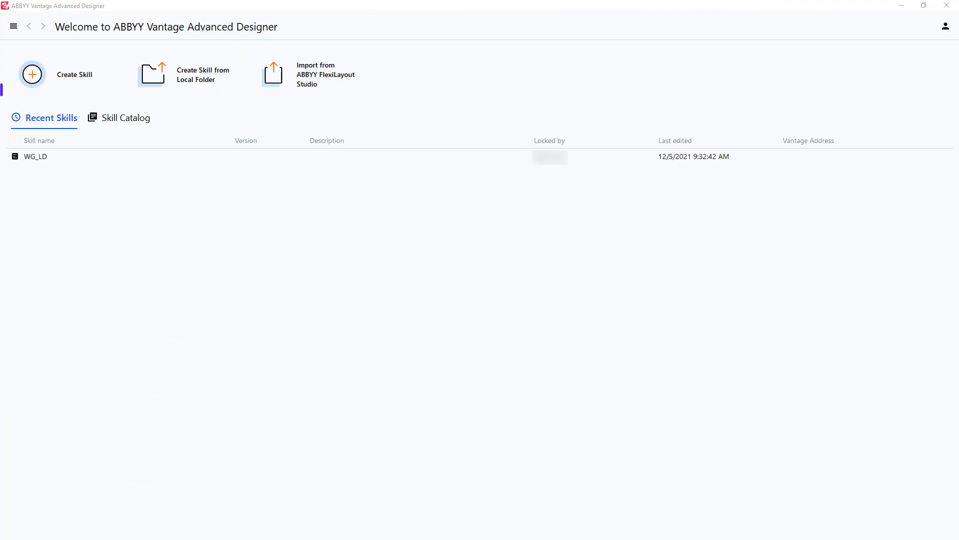
Step: Start a new document skill, name it WhiteGapDemo, and confirm its creation
click(74, 81)
click(74, 81)
text(Whi)
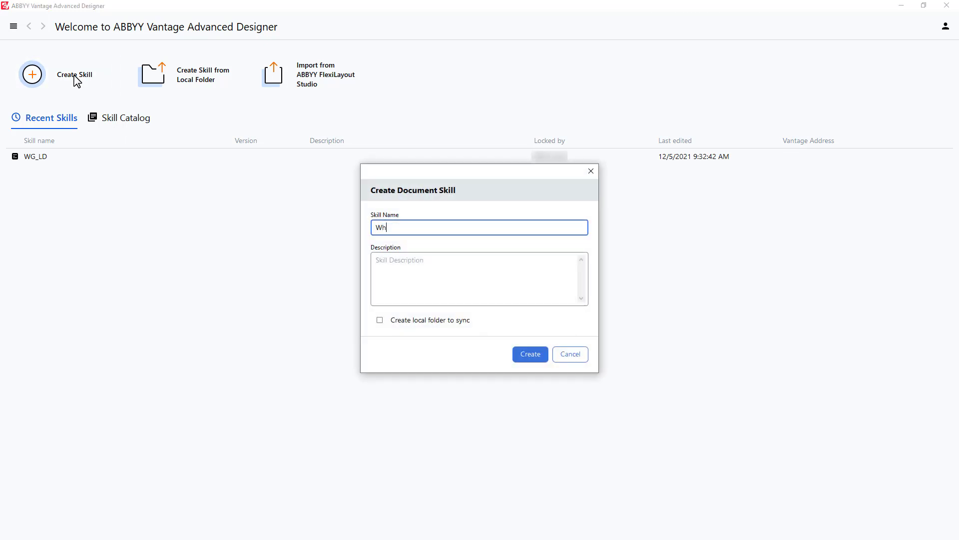
text(teGapDemo)
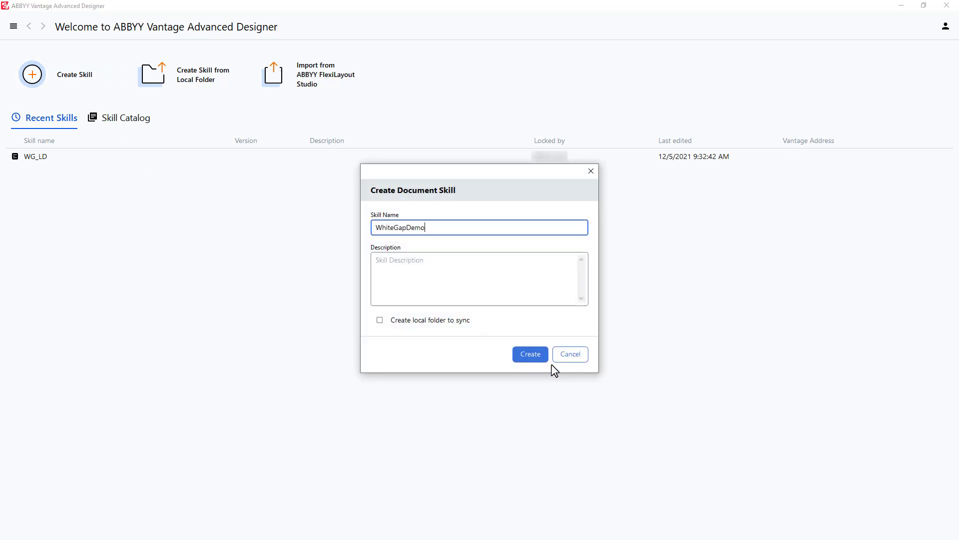
click(538, 356)
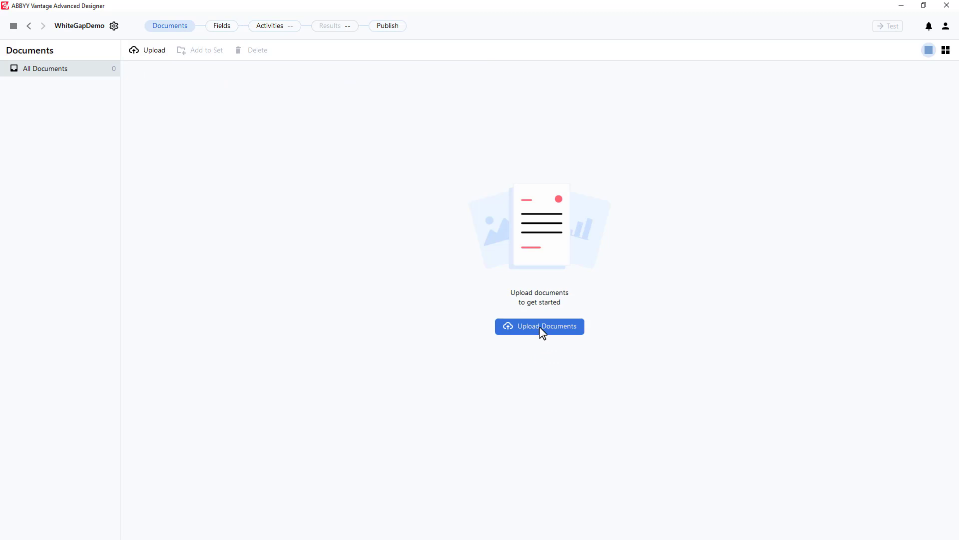
Step: Upload the Prices (06)_BCs.tif price list and preview it
click(540, 330)
click(447, 218)
click(609, 350)
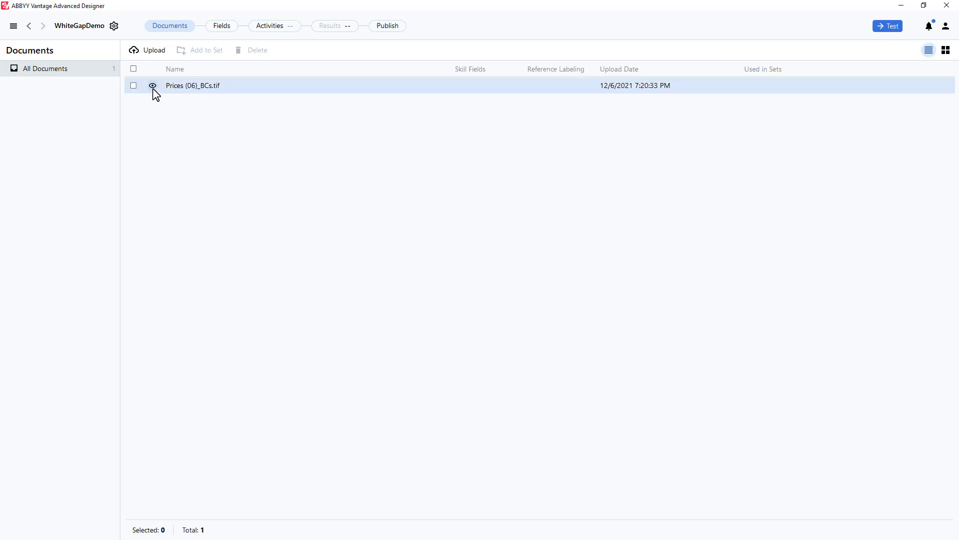
click(153, 86)
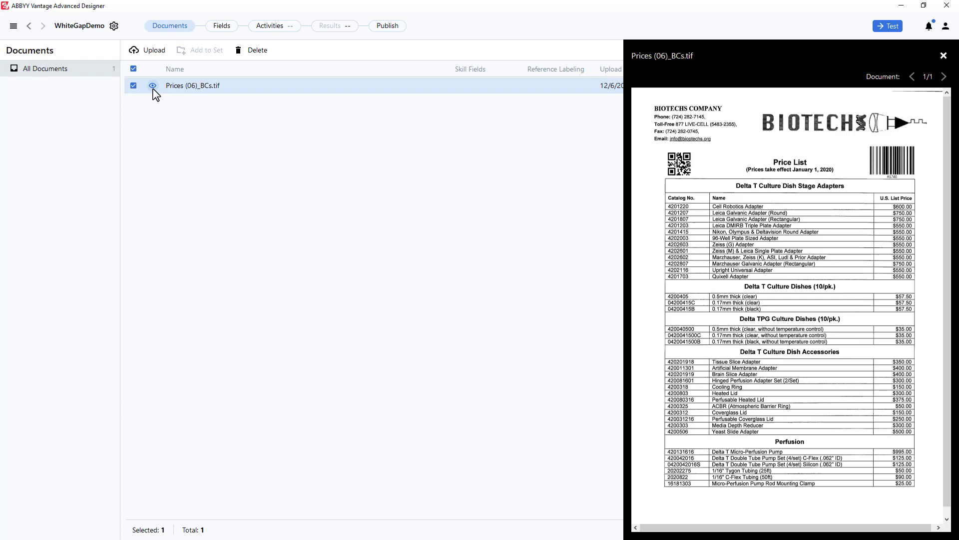
Step: Add an Extraction Rules activity to the workflow and open its Activity Editor
click(282, 28)
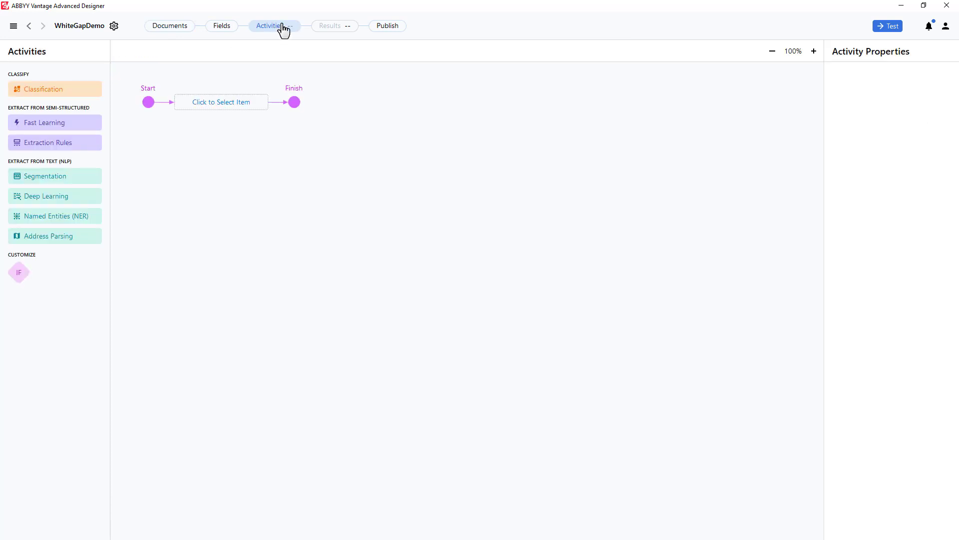
click(51, 148)
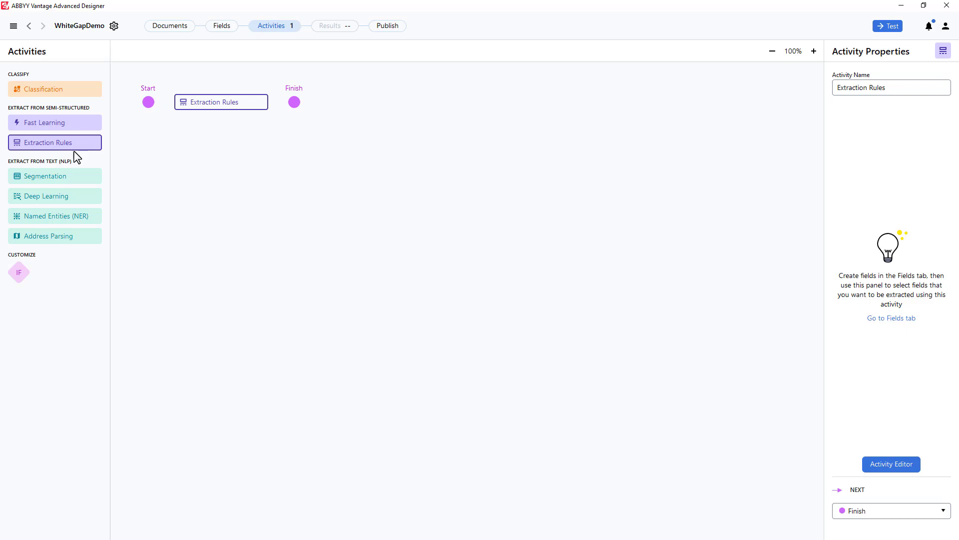
click(900, 465)
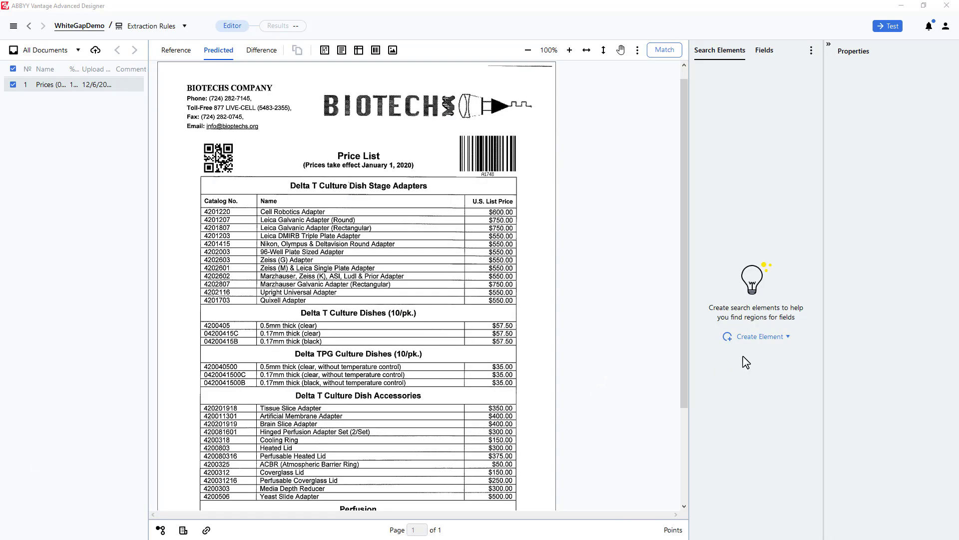
Step: Create Static Text element kwCatalog finding 'Catalog' and run matching
click(788, 341)
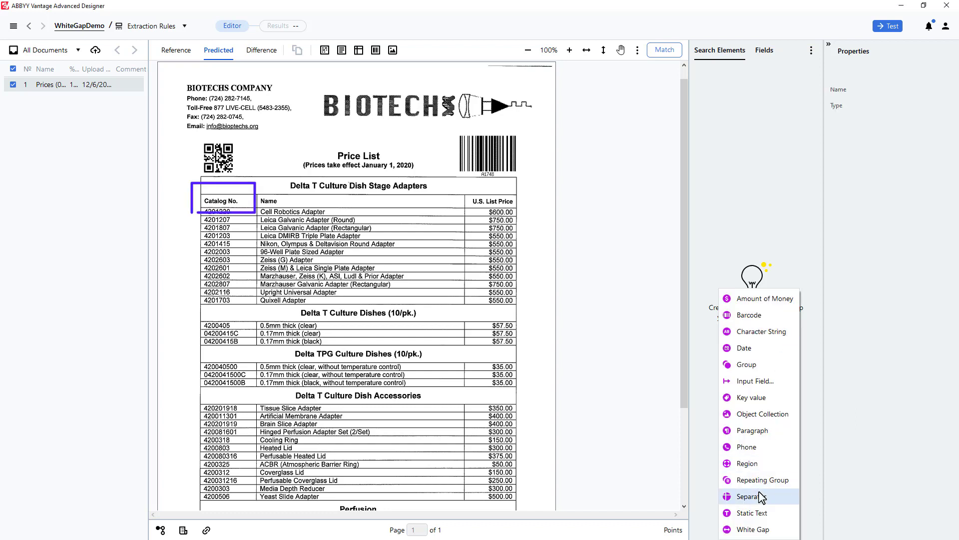
click(759, 512)
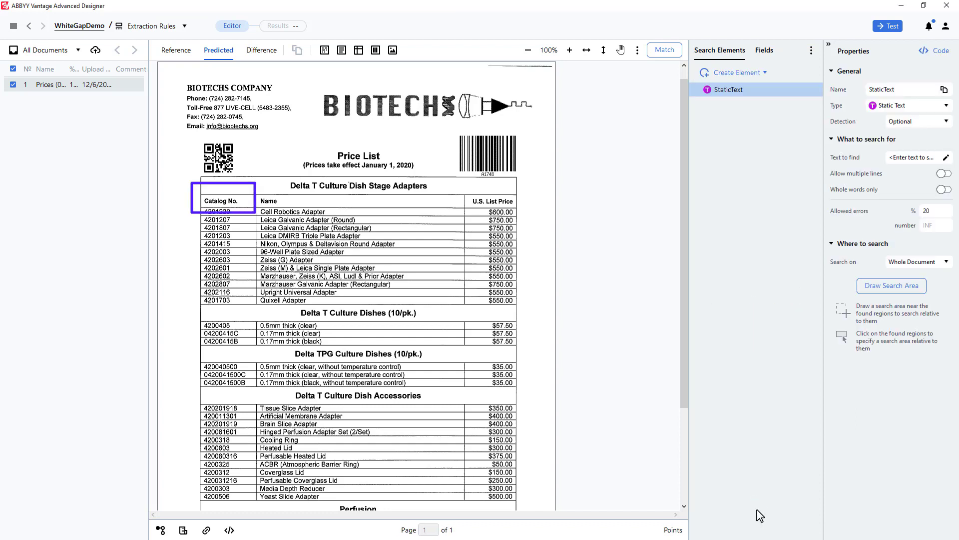
double_click(901, 91)
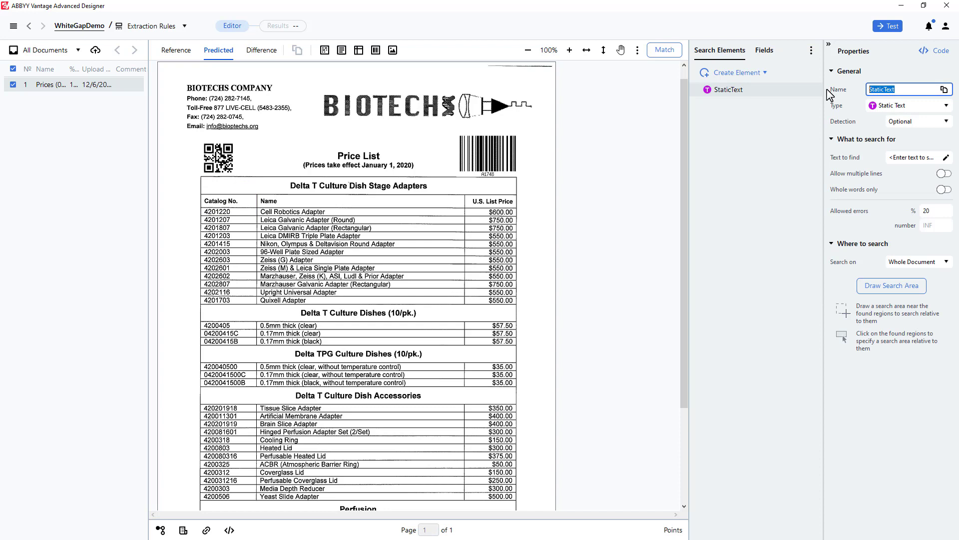
text(k)
click(904, 157)
text(Catalog)
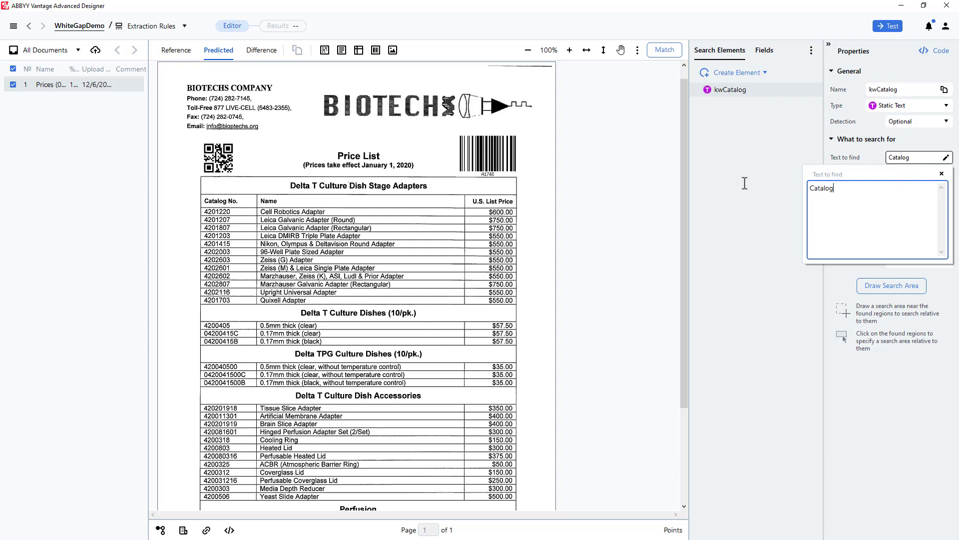
click(664, 51)
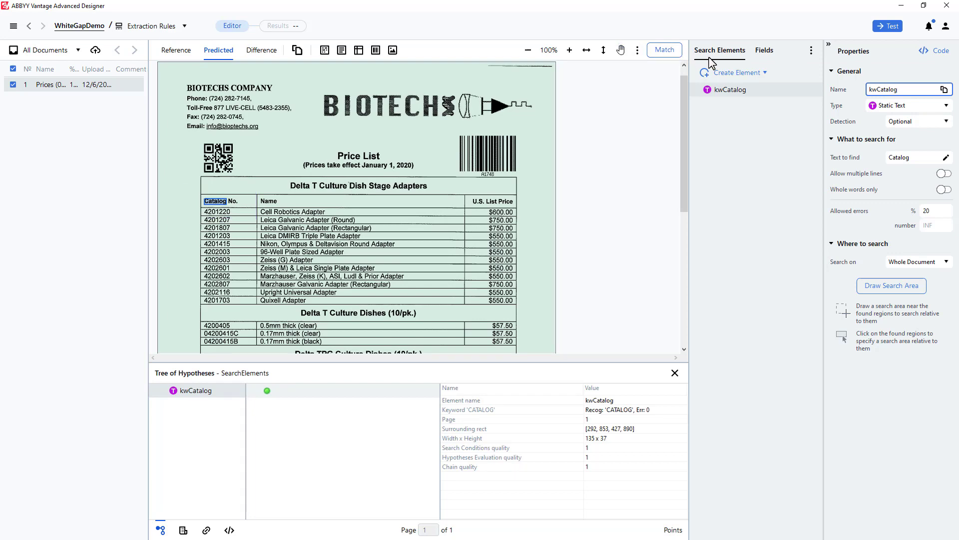
Step: Create a White Gap element and begin defining its search area
click(765, 72)
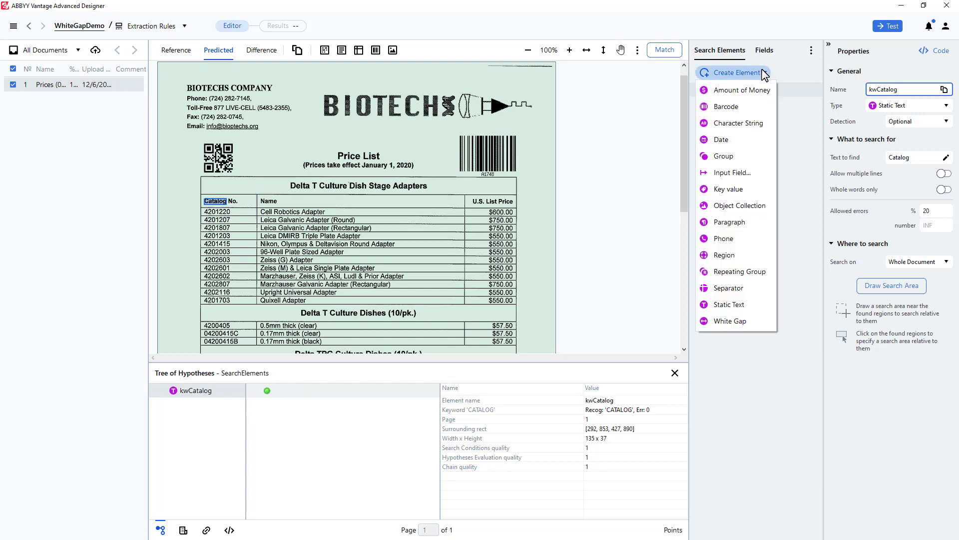
click(754, 323)
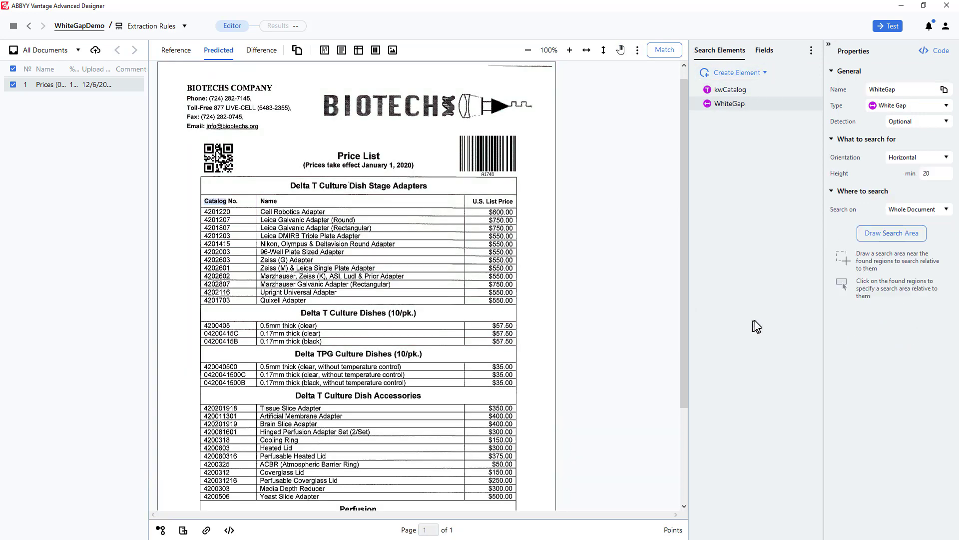
click(886, 234)
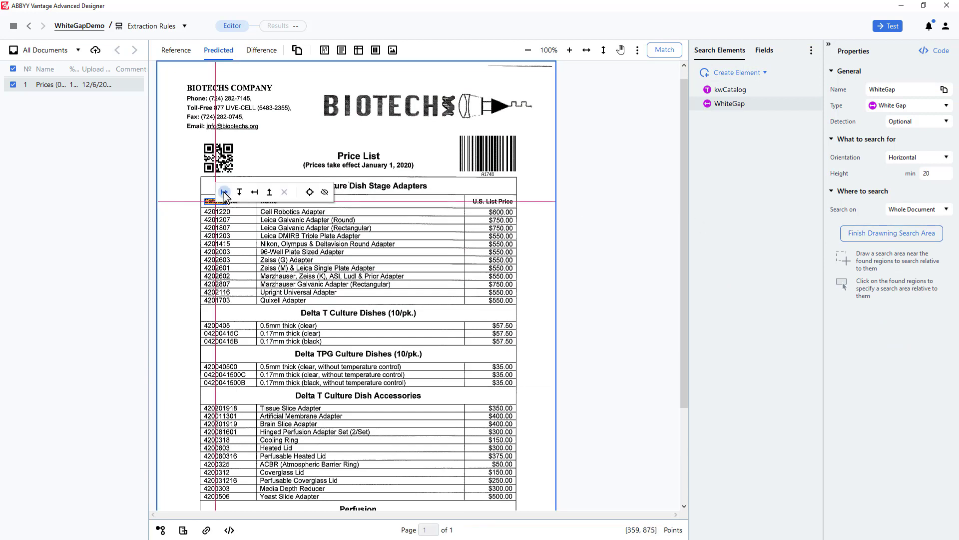
Step: Constrain the search area right of kwCatalog (-102), left of it (-125), and below it
click(222, 202)
drag(228, 219, 215, 203)
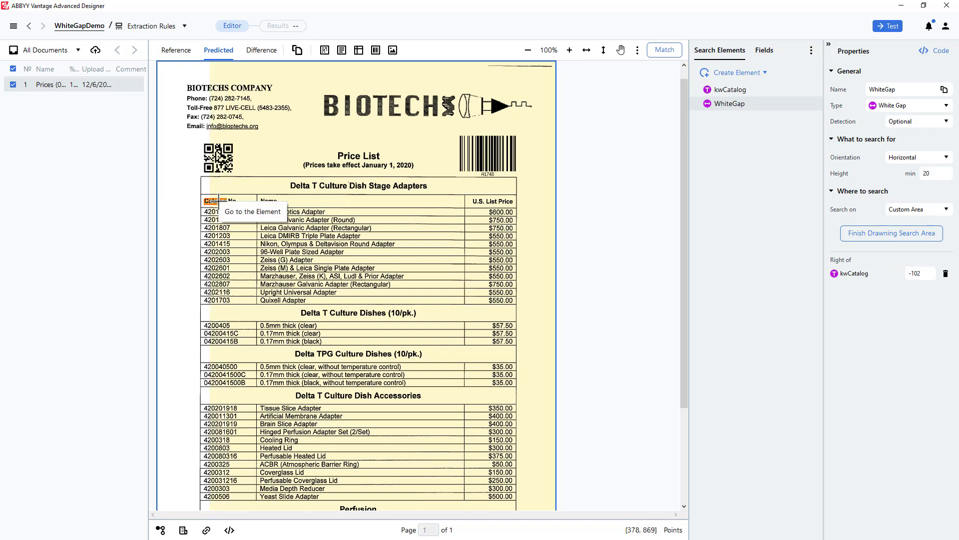
mouse_move(215, 201)
click(254, 190)
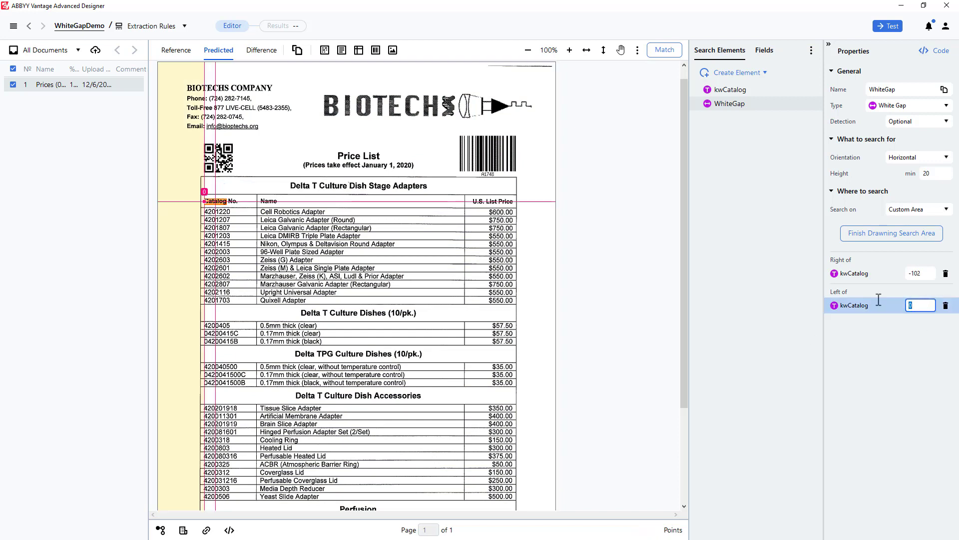
text(-200)
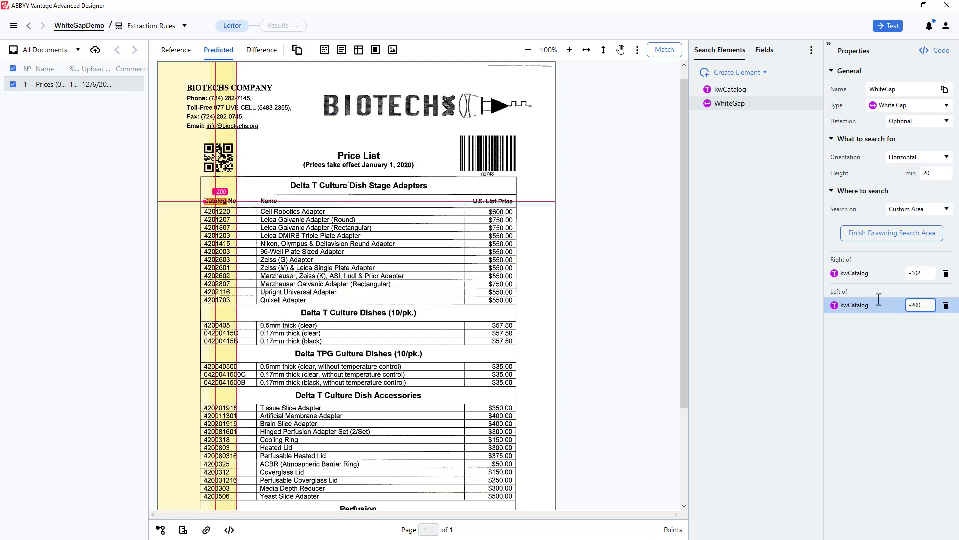
drag(215, 219, 224, 220)
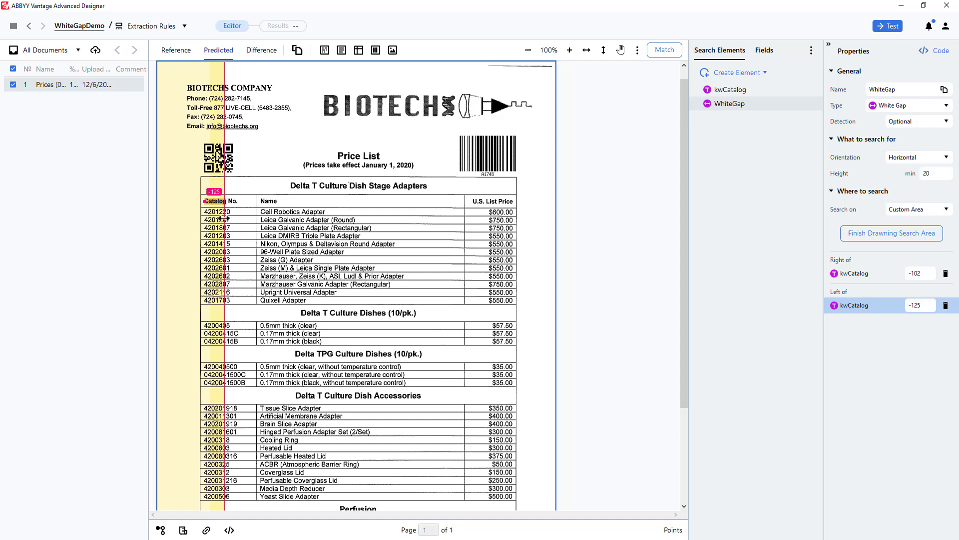
click(240, 189)
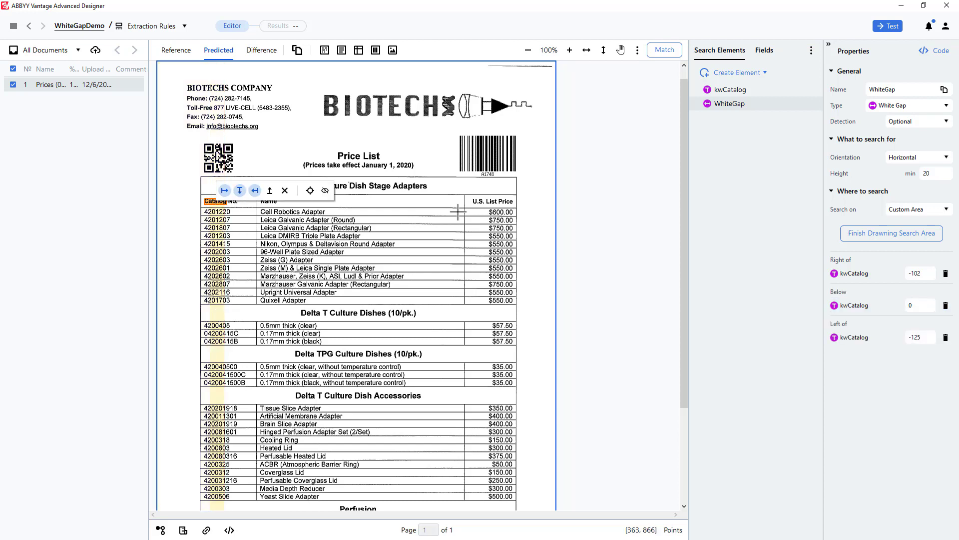
Step: Measure a vertical gap on the price list and set WhiteGap's minimum height to 60
click(637, 50)
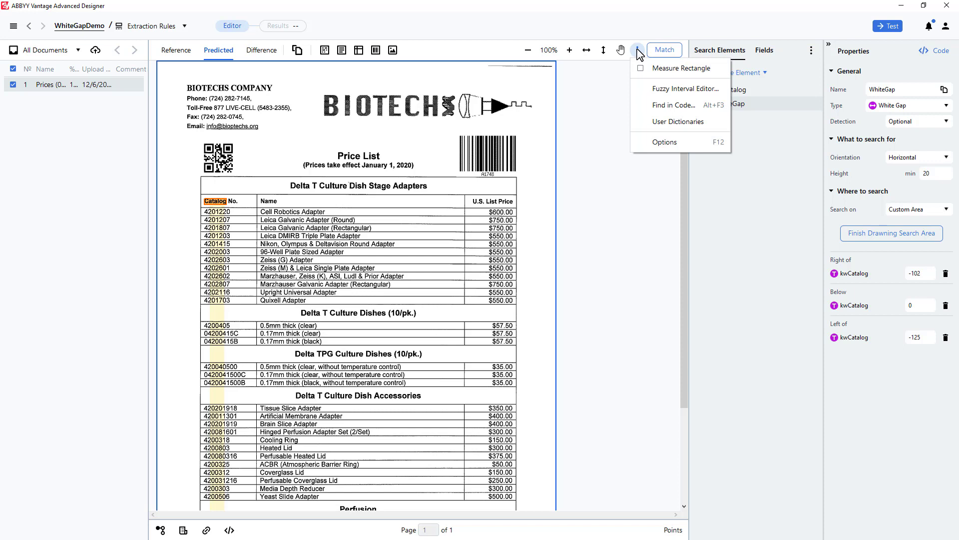
click(653, 68)
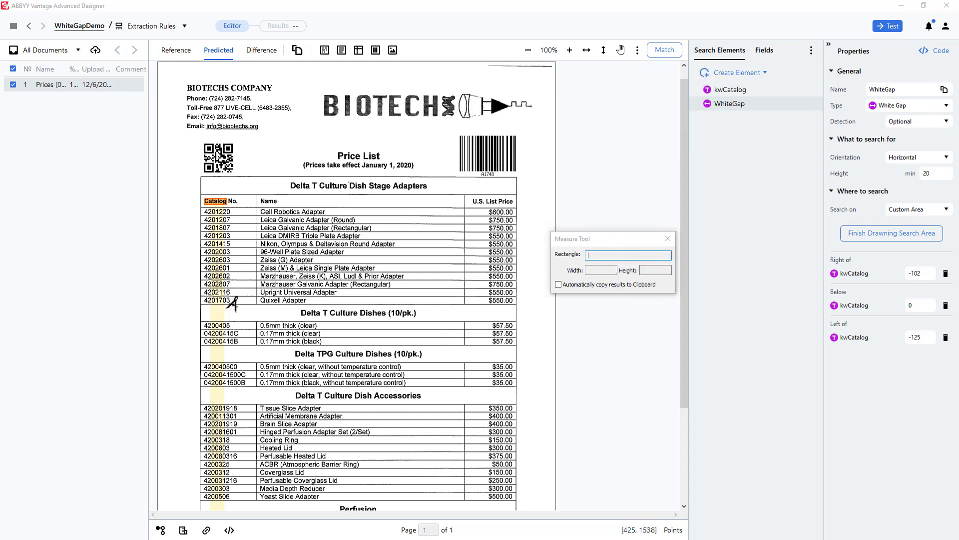
drag(229, 302, 230, 313)
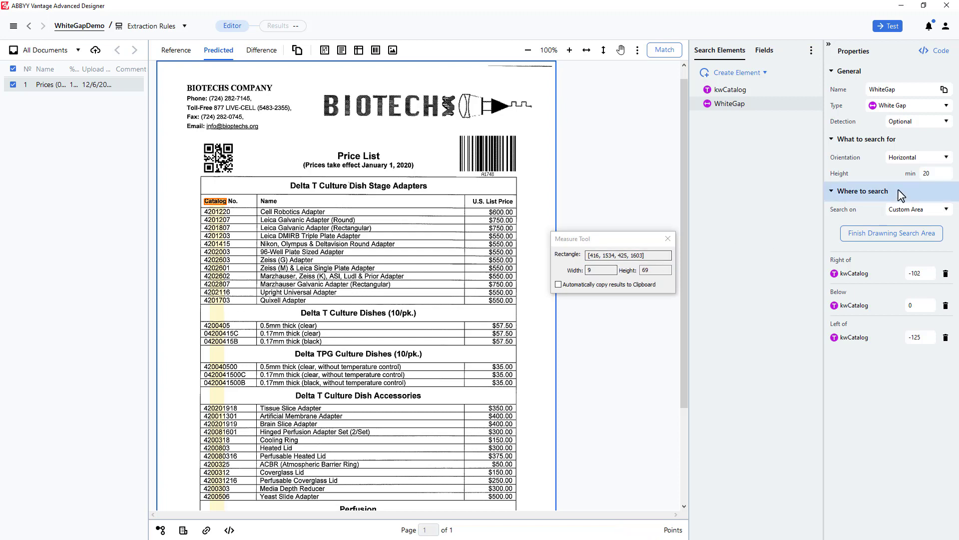
click(914, 173)
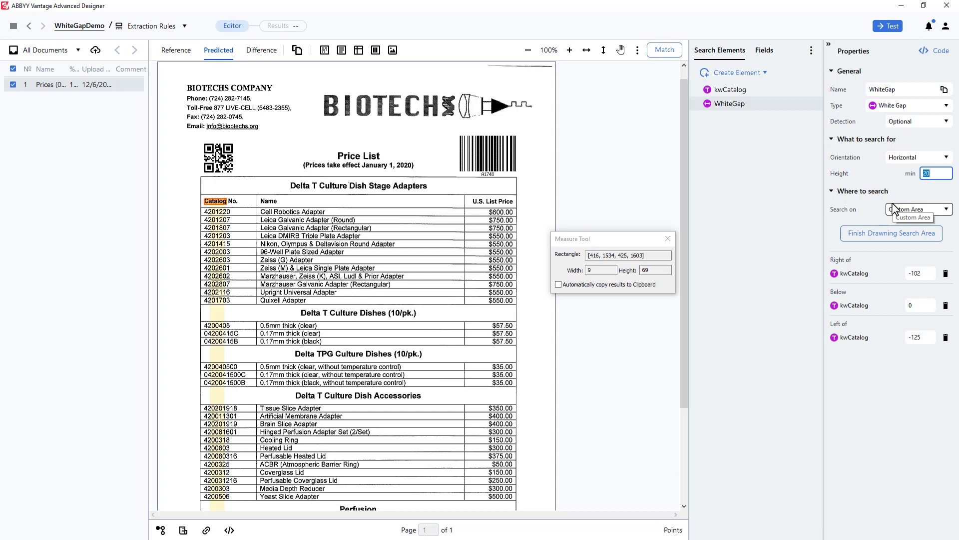
text(80)
click(667, 239)
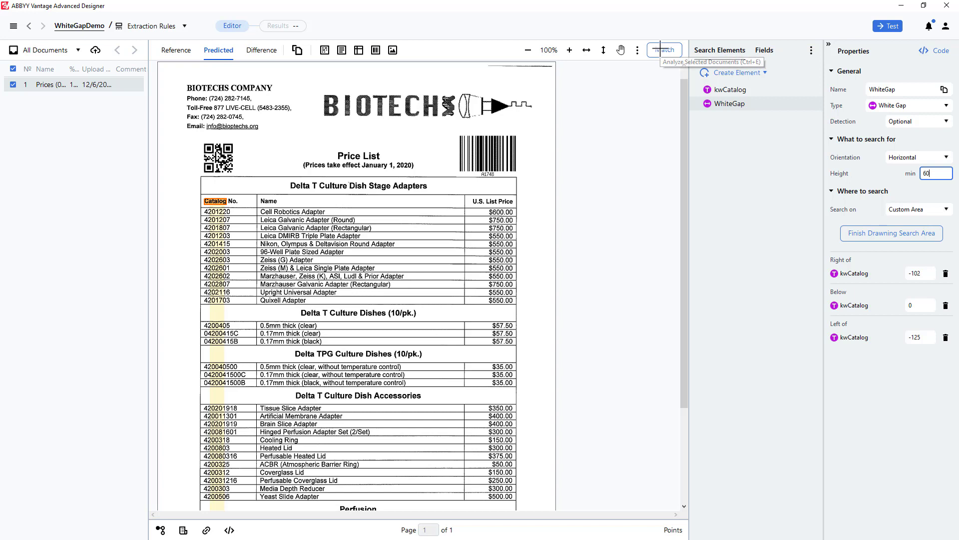
Step: Make WhiteGap the gap nearest to the Catalog word and run matching
click(217, 201)
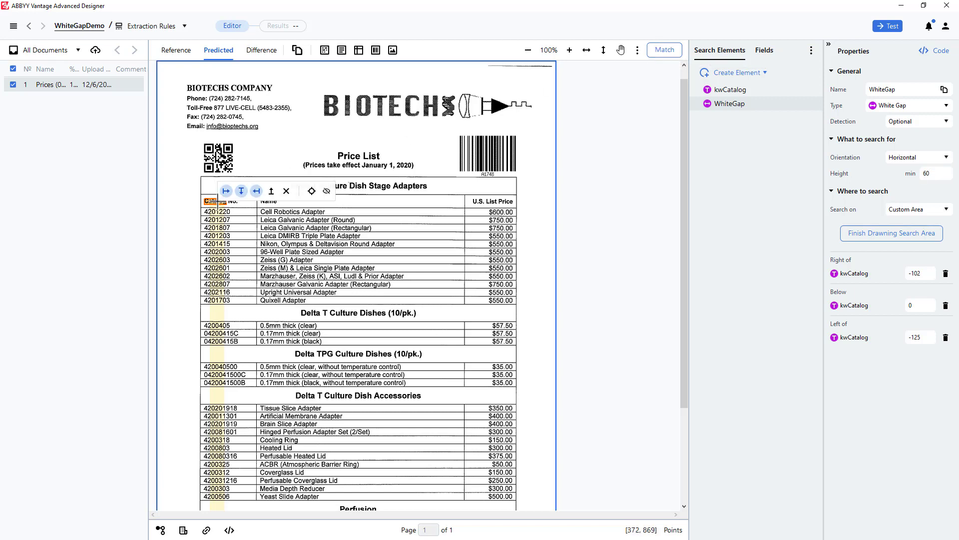
click(313, 191)
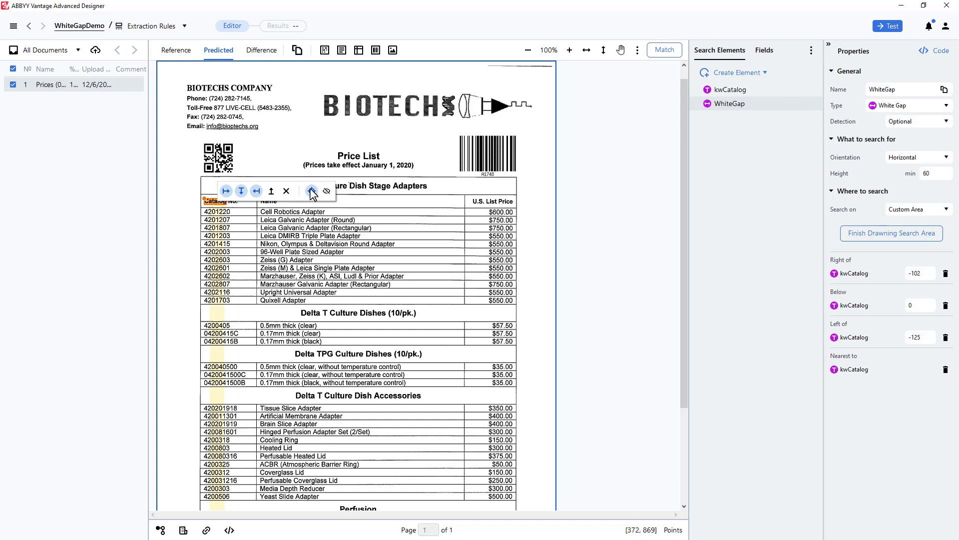
click(660, 53)
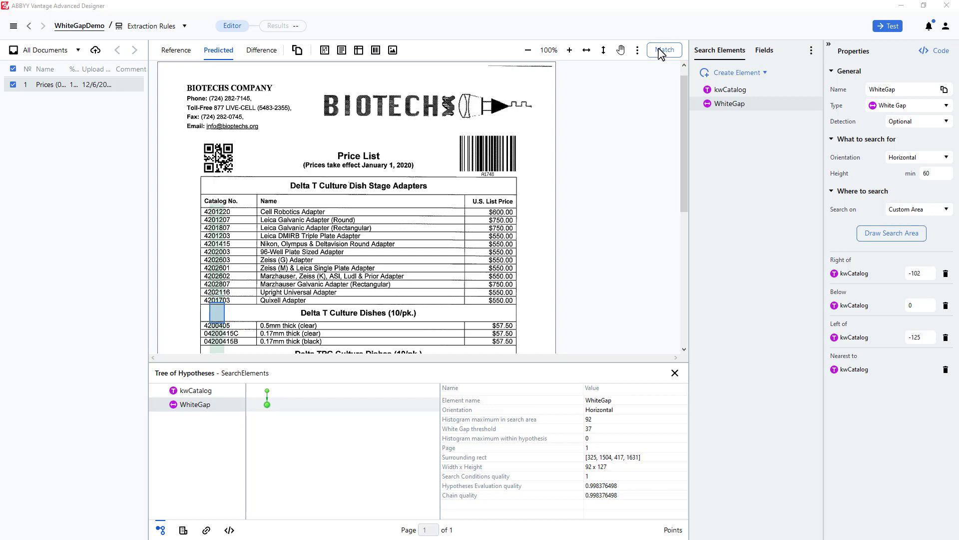
Step: Add a Separator element with minimum length 300
click(765, 73)
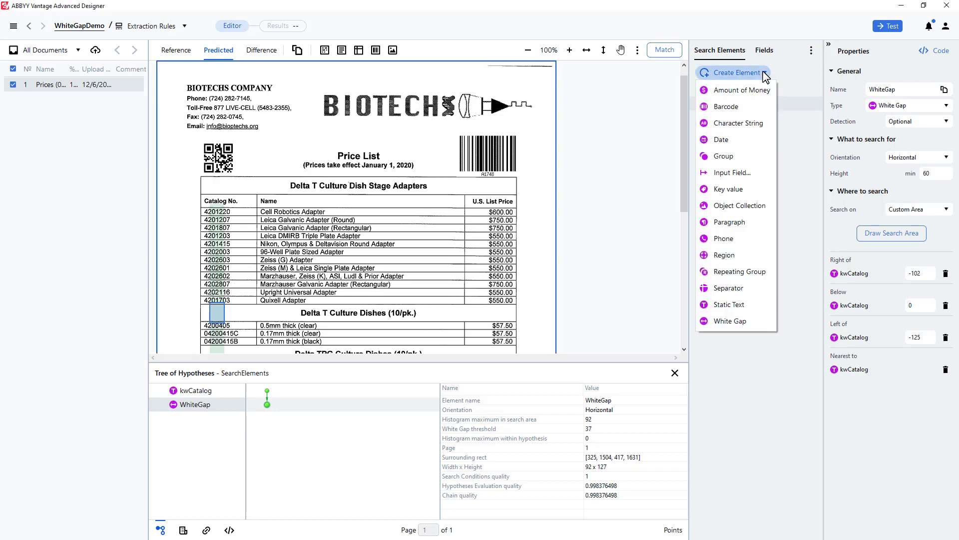
click(724, 289)
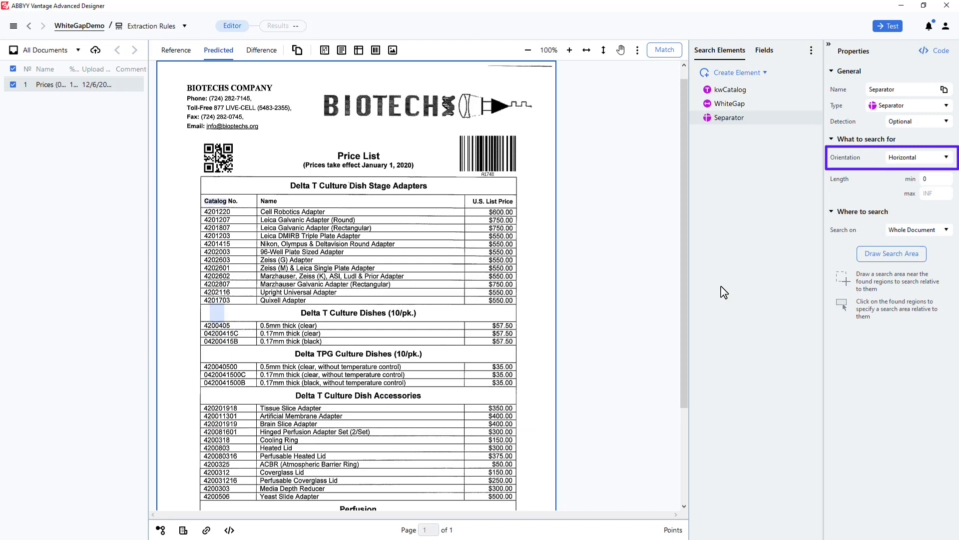
click(927, 180)
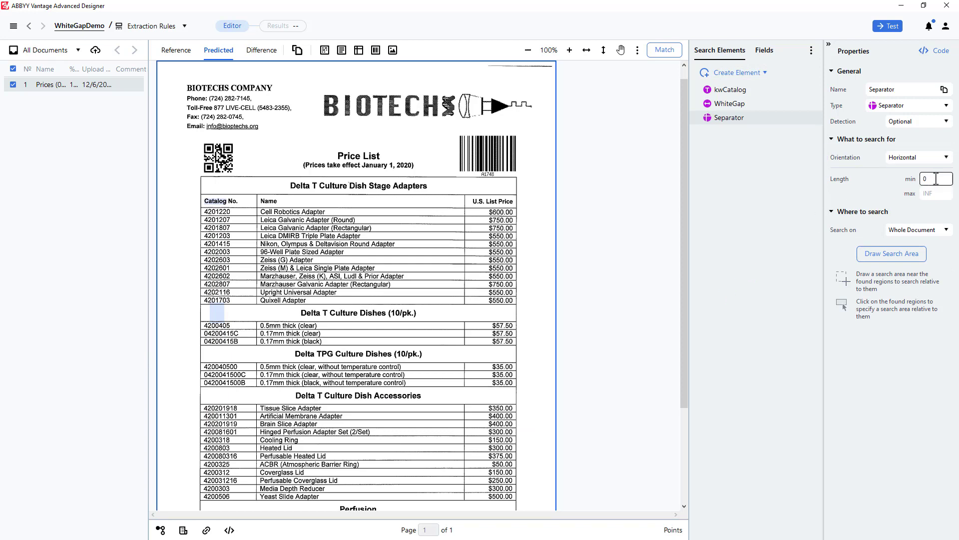
text(300)
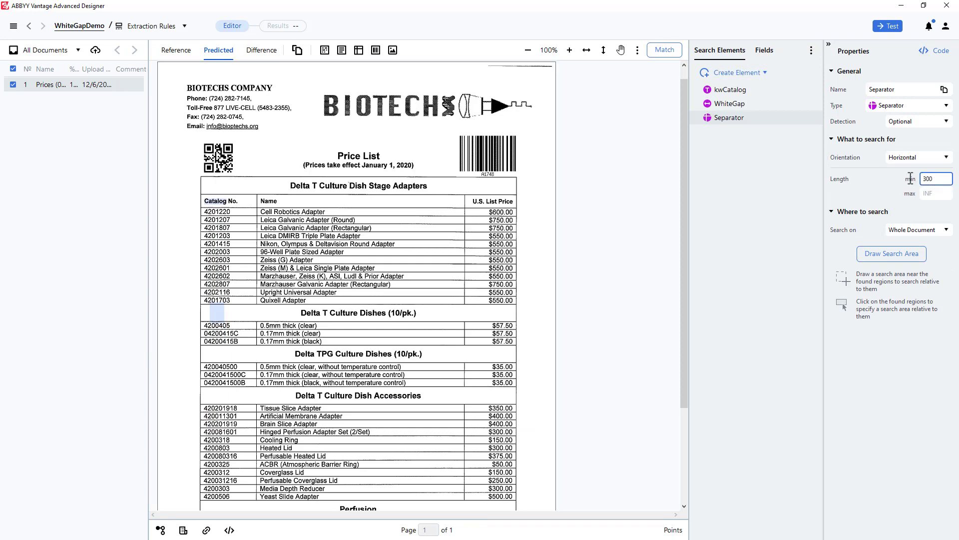
Step: Search for the separator above and nearest to WhiteGap (-34), and name it SeparatorAbove
click(890, 253)
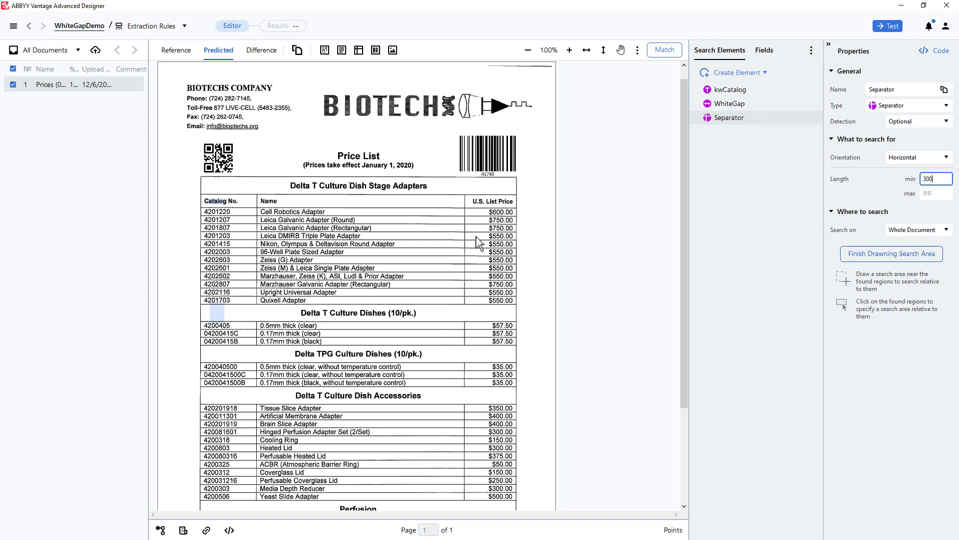
click(216, 312)
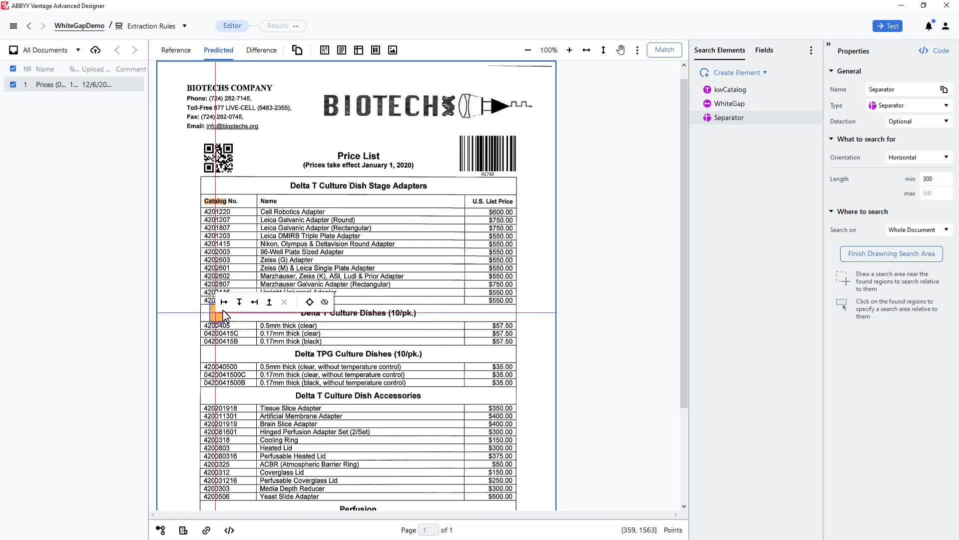
click(269, 301)
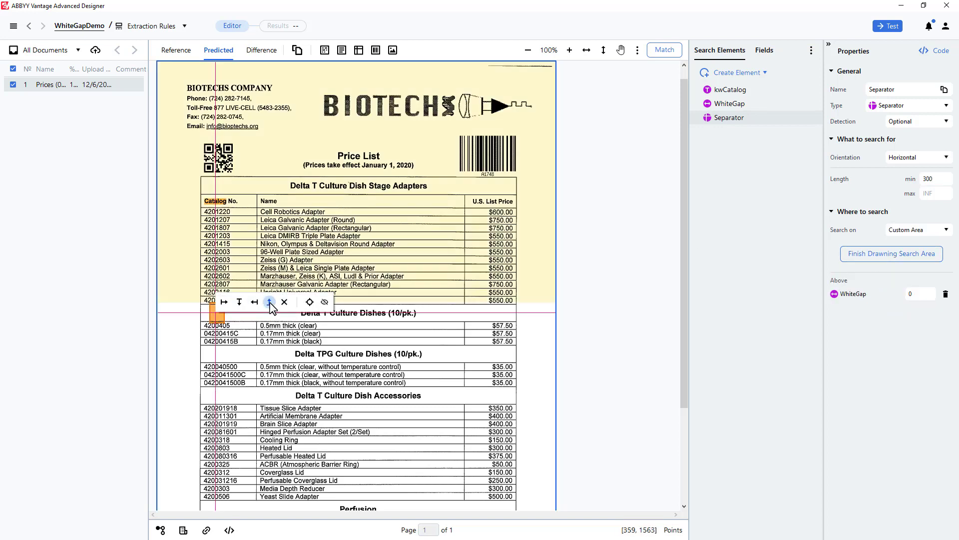
click(308, 301)
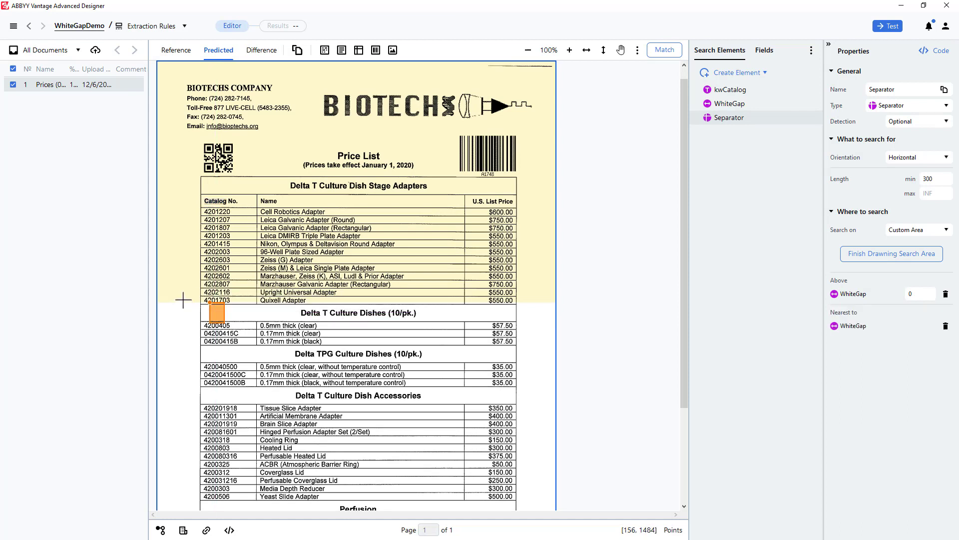
drag(183, 302, 185, 307)
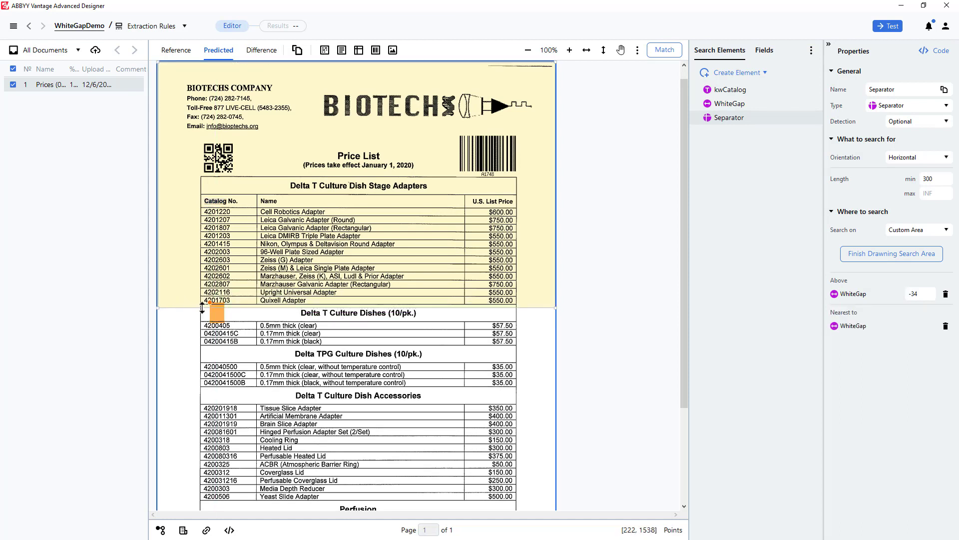
click(902, 91)
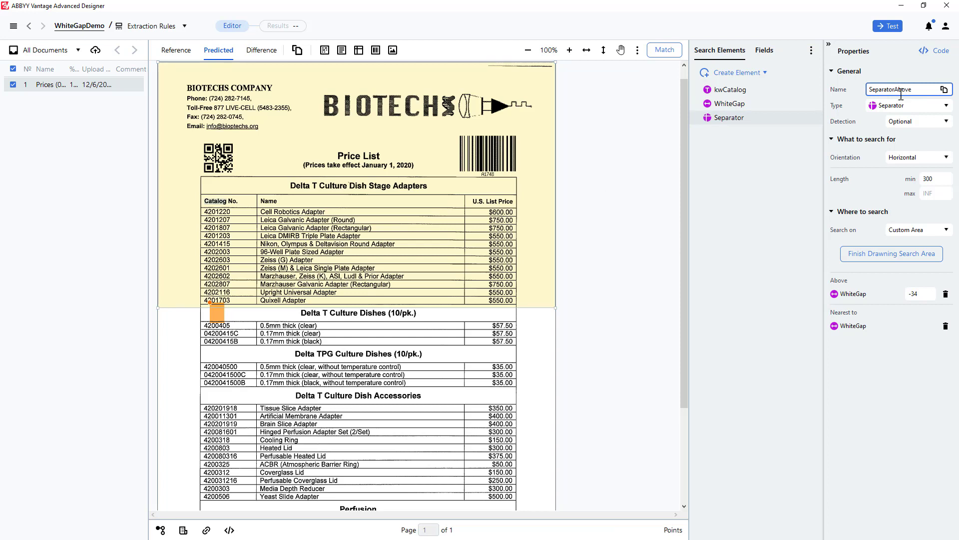
click(755, 172)
Step: Add a second Separator named SeparatorBelow with minimum length 300
click(763, 73)
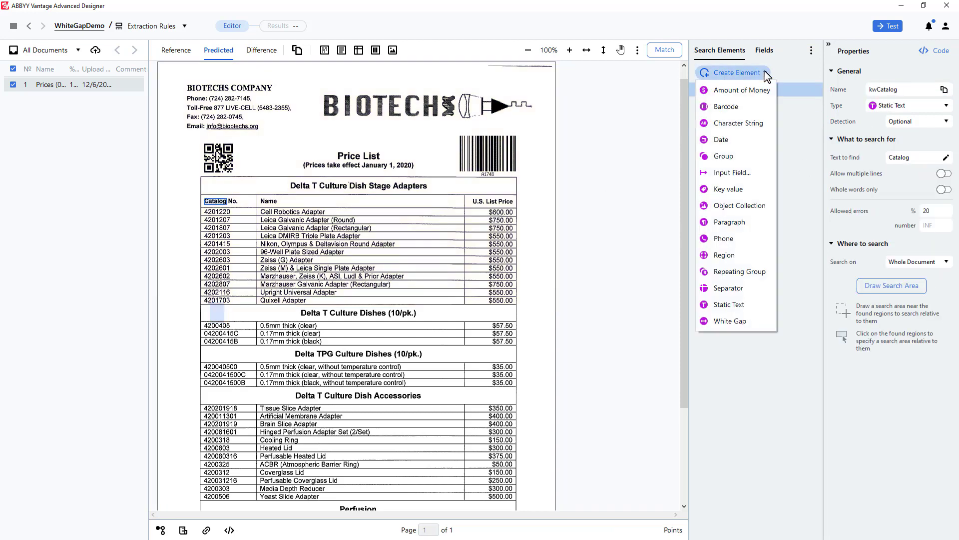
click(729, 288)
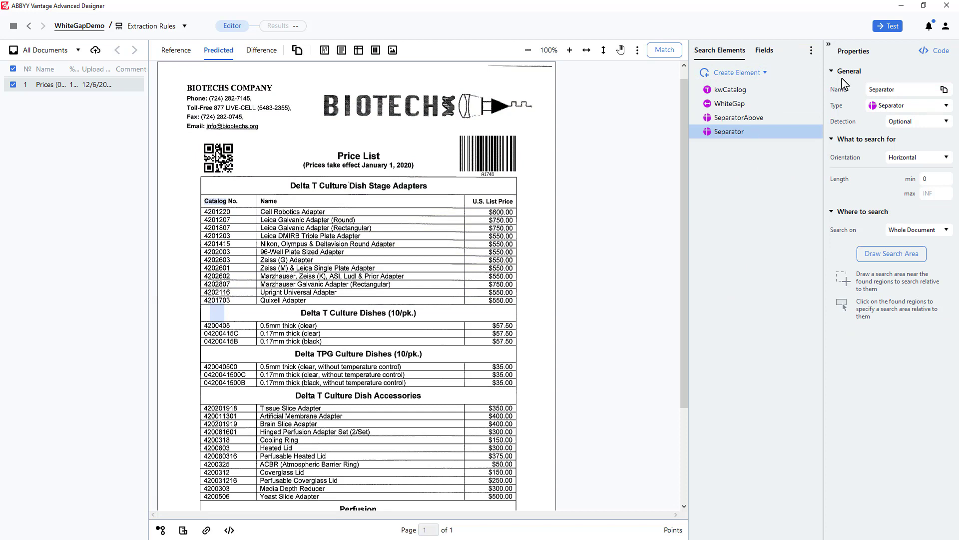
click(902, 88)
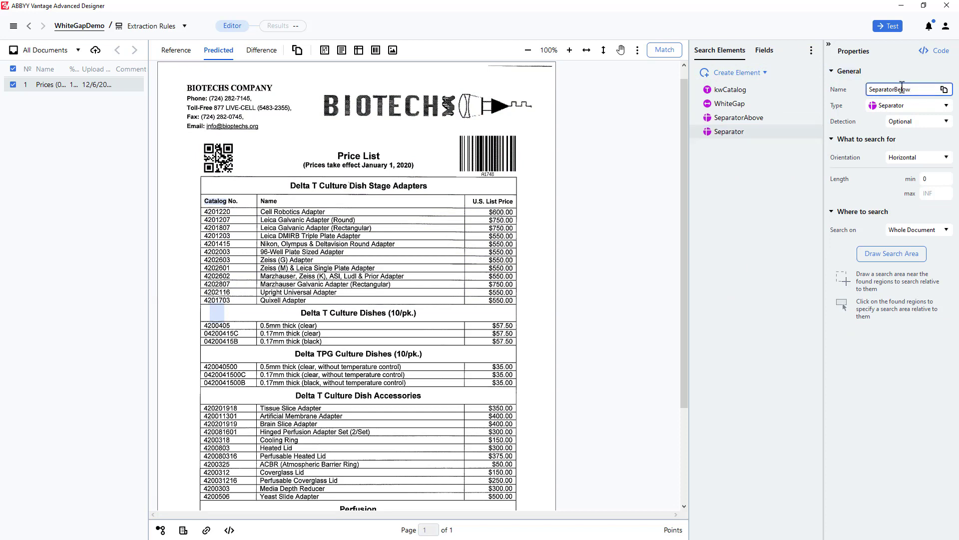
click(935, 178)
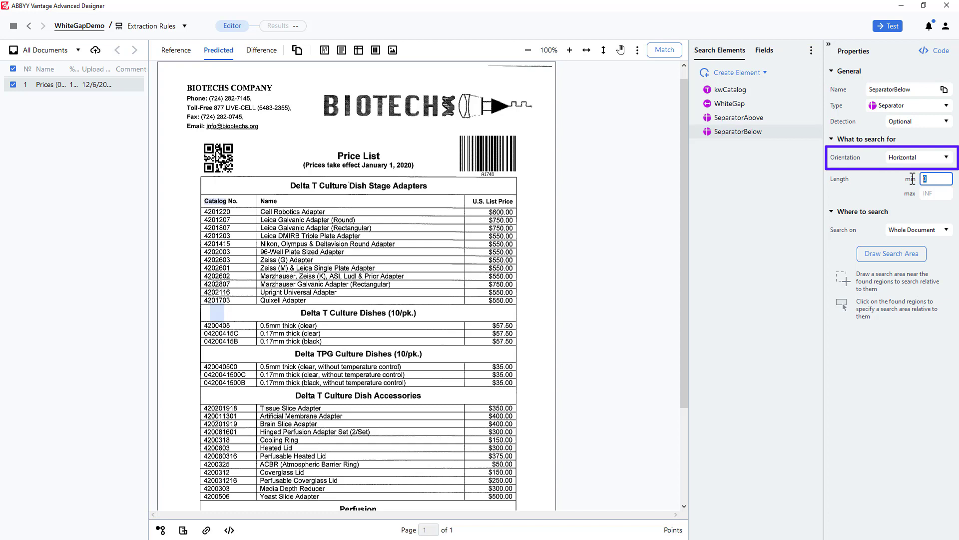
text(300)
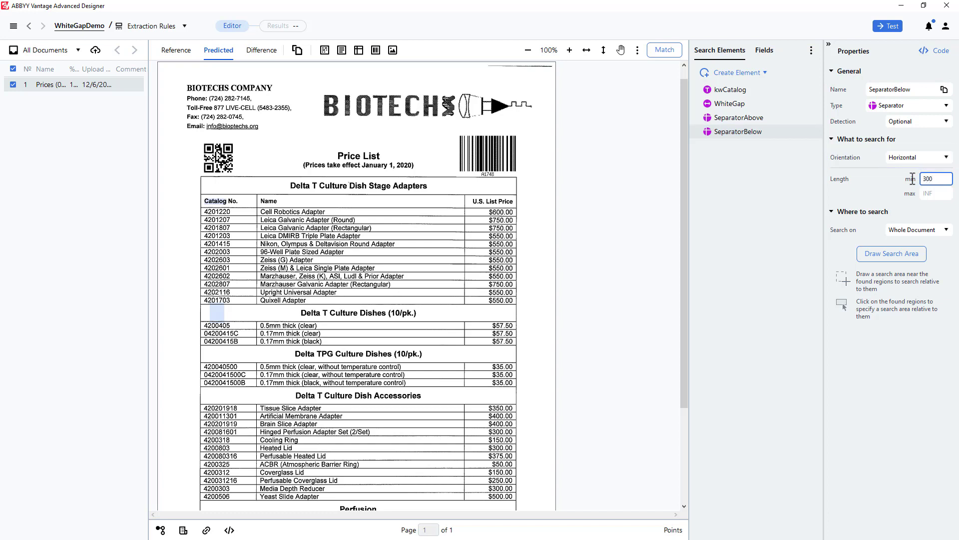
Step: Search for SeparatorBelow below and nearest to WhiteGap, extending the area's top edge (-43)
click(888, 259)
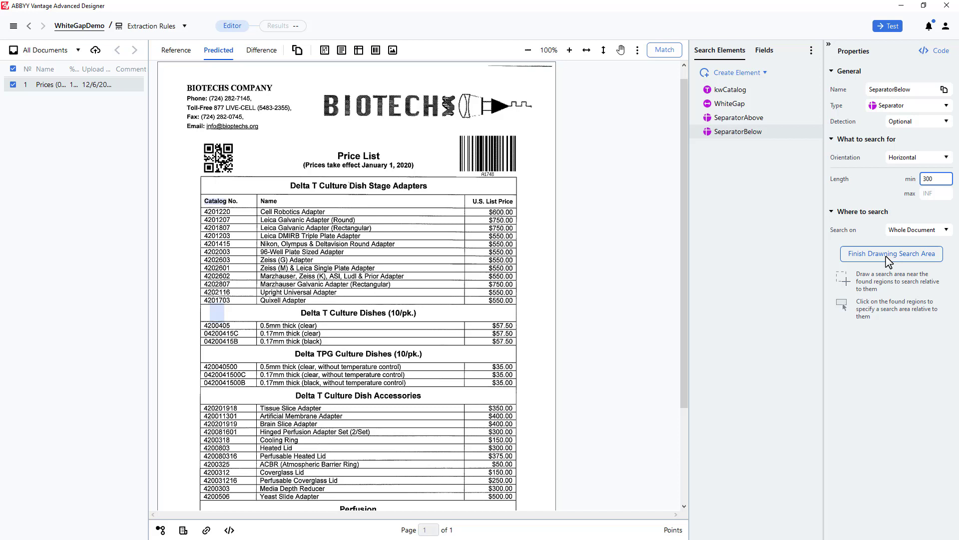
click(215, 310)
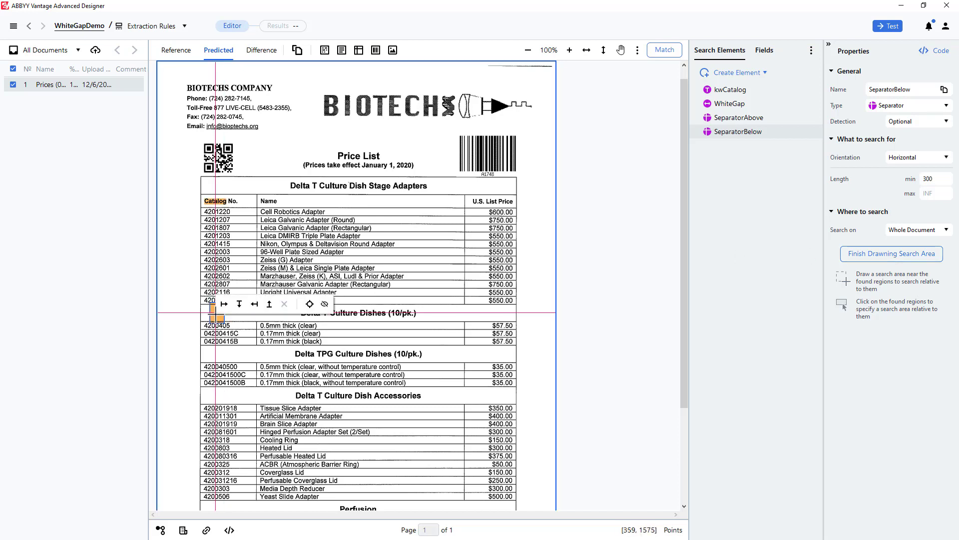
click(239, 304)
click(310, 303)
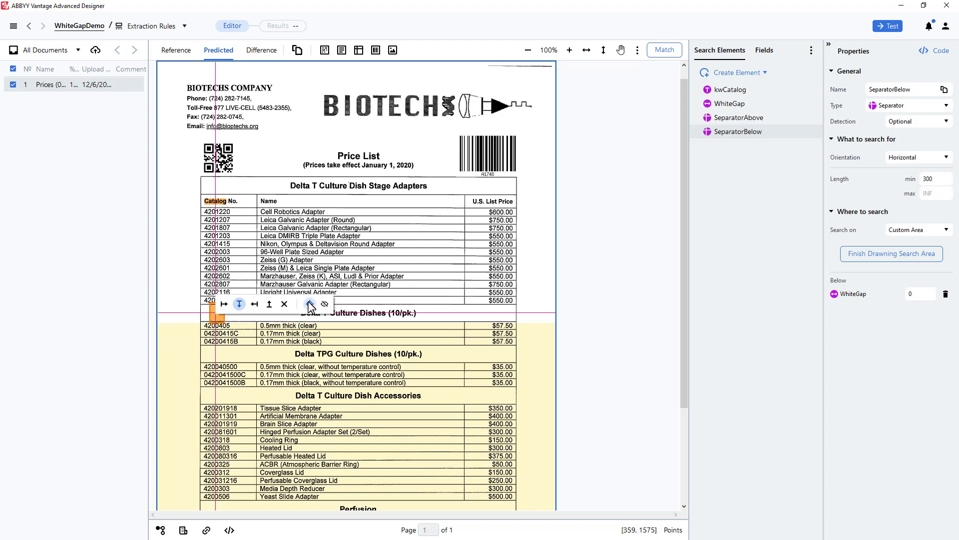
click(183, 329)
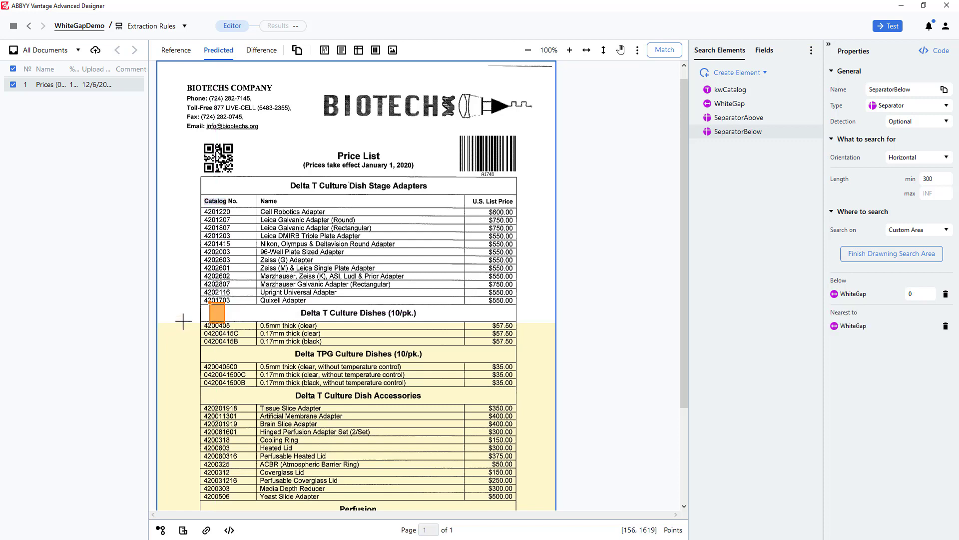
click(183, 322)
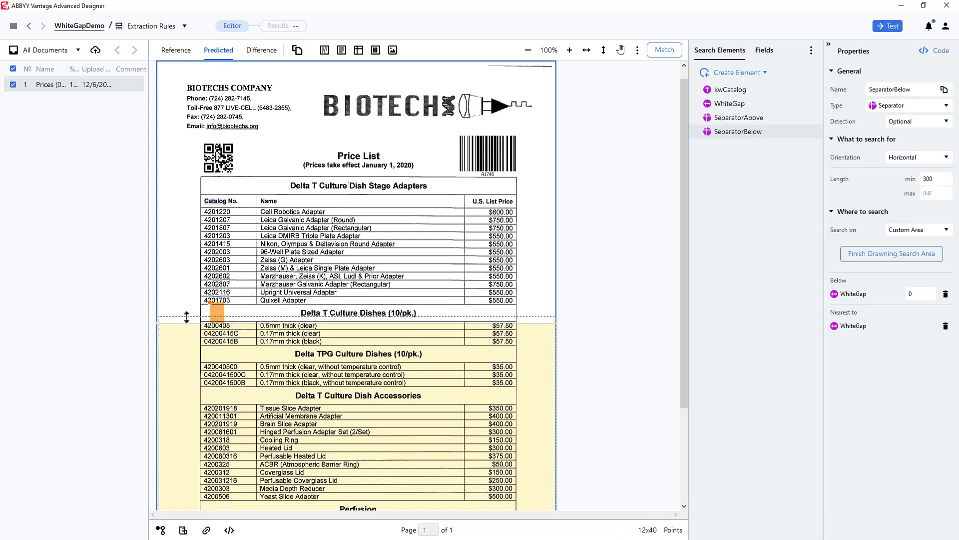
drag(187, 321, 187, 315)
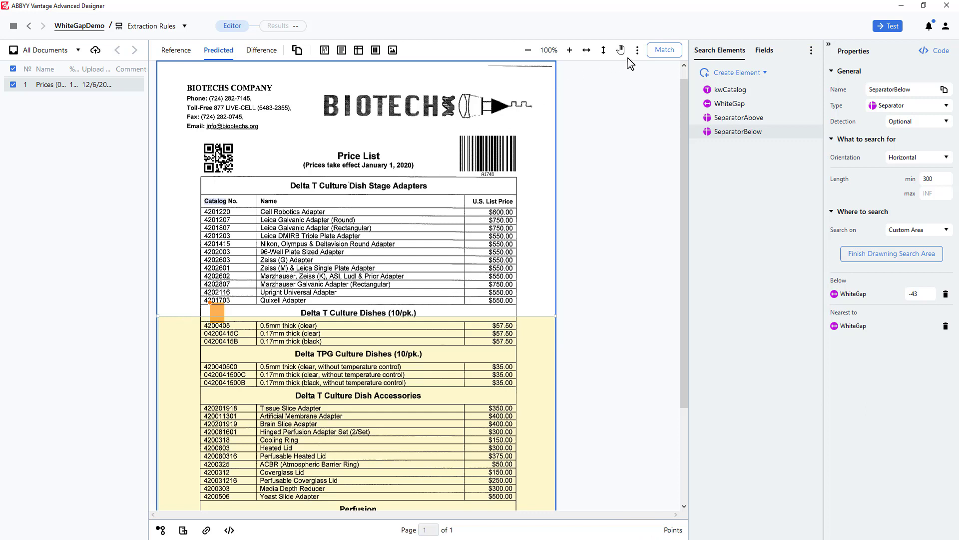
Step: Run matching and review the WhiteGap, SeparatorAbove and SeparatorBelow hypotheses
click(663, 51)
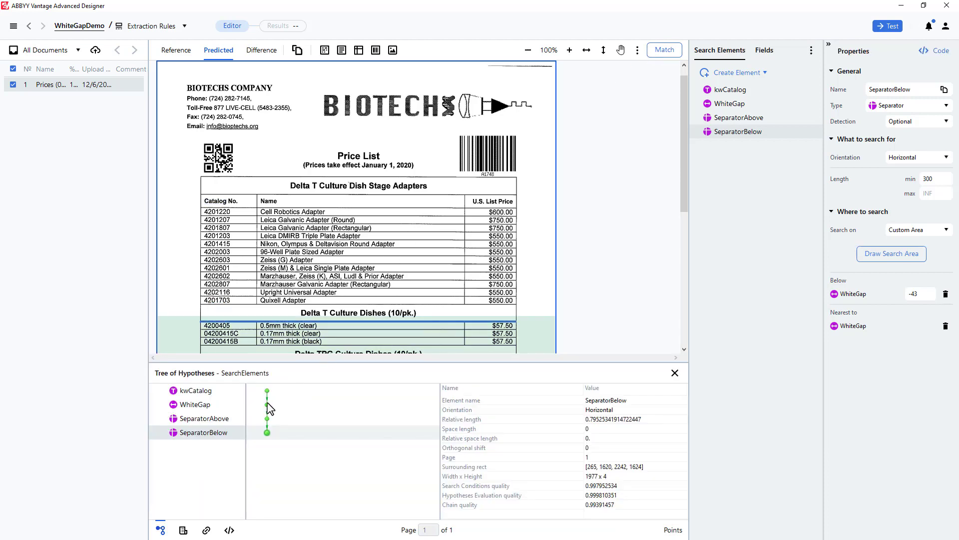
click(267, 405)
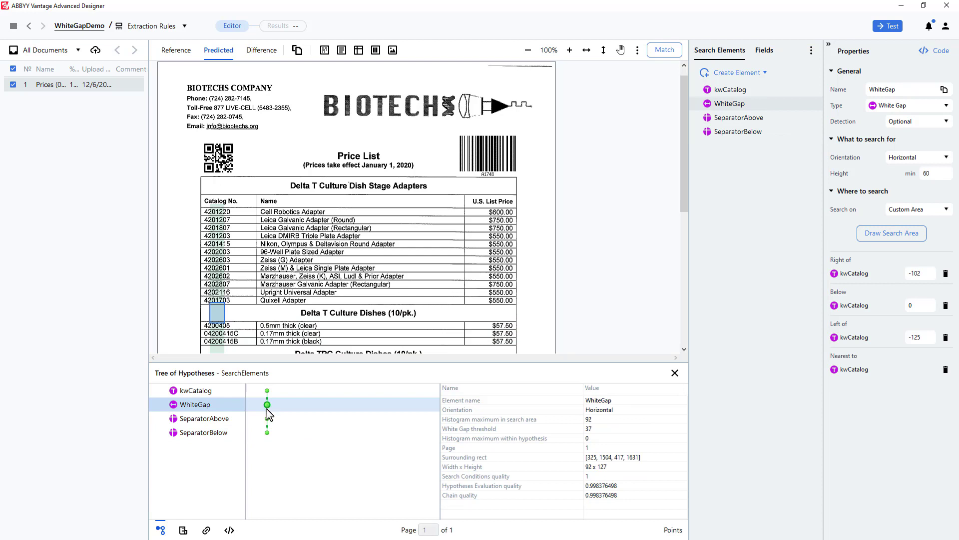
click(267, 419)
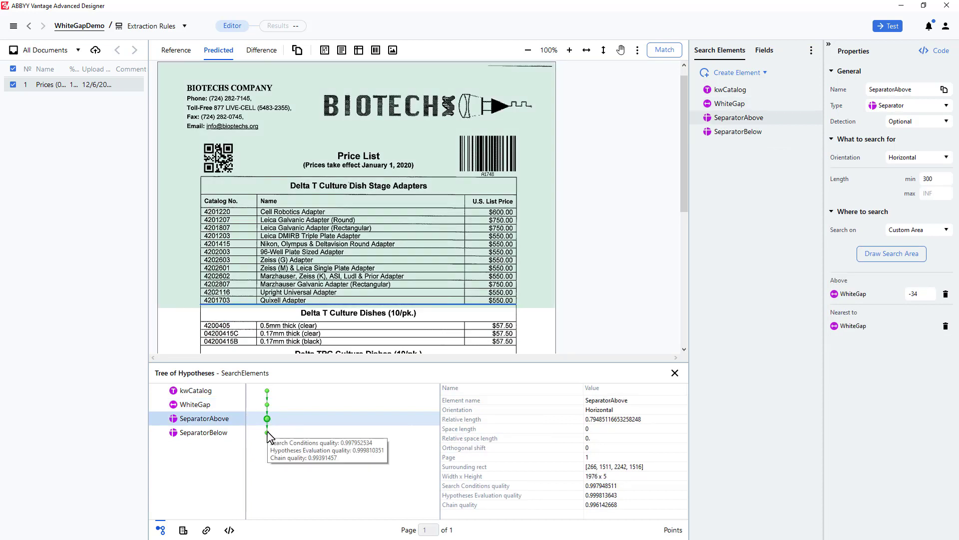
click(268, 433)
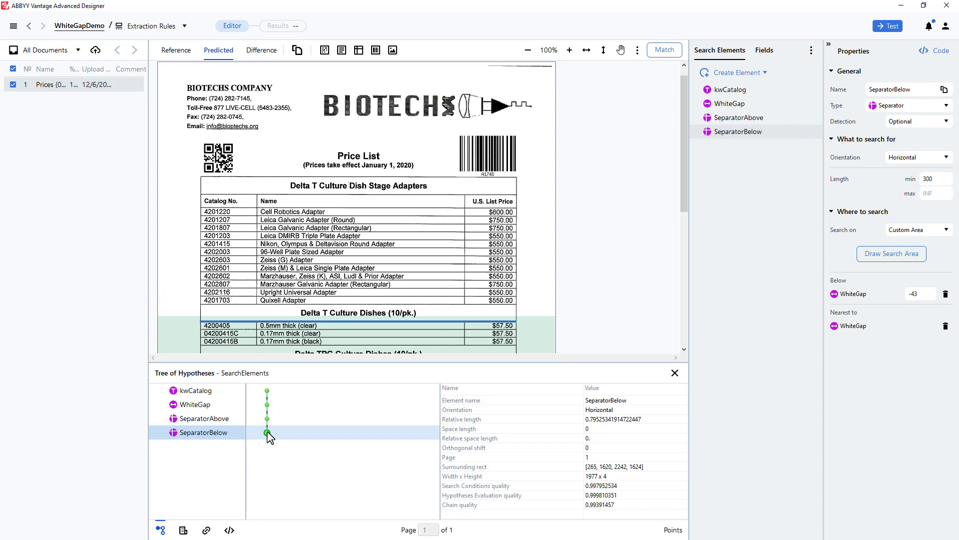